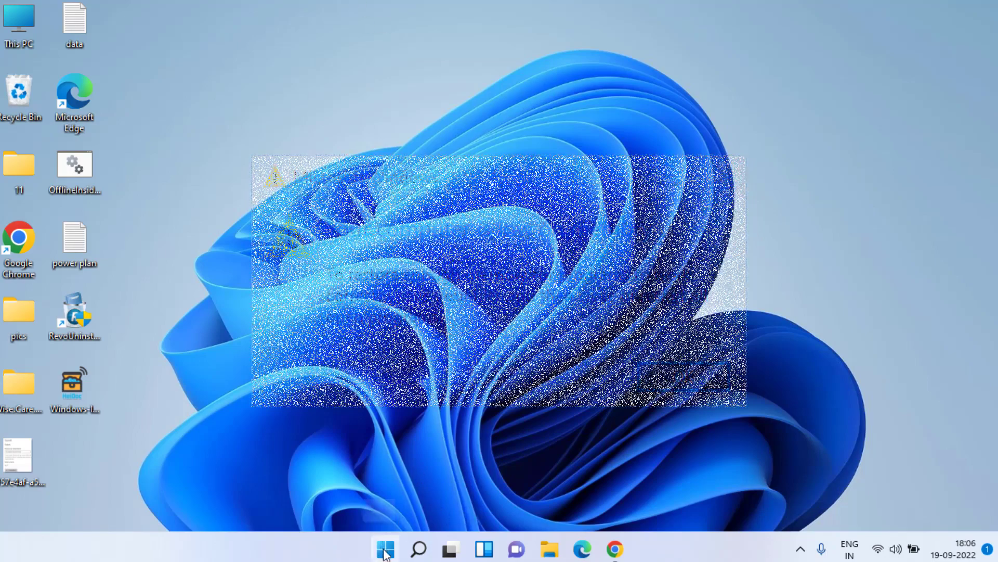
# Step: Open Task Manager from the Start right-click list, sort processes by CPU, and check a process's options
pyautogui.rightClick(386, 552)
pyautogui.moveTo(336, 495)
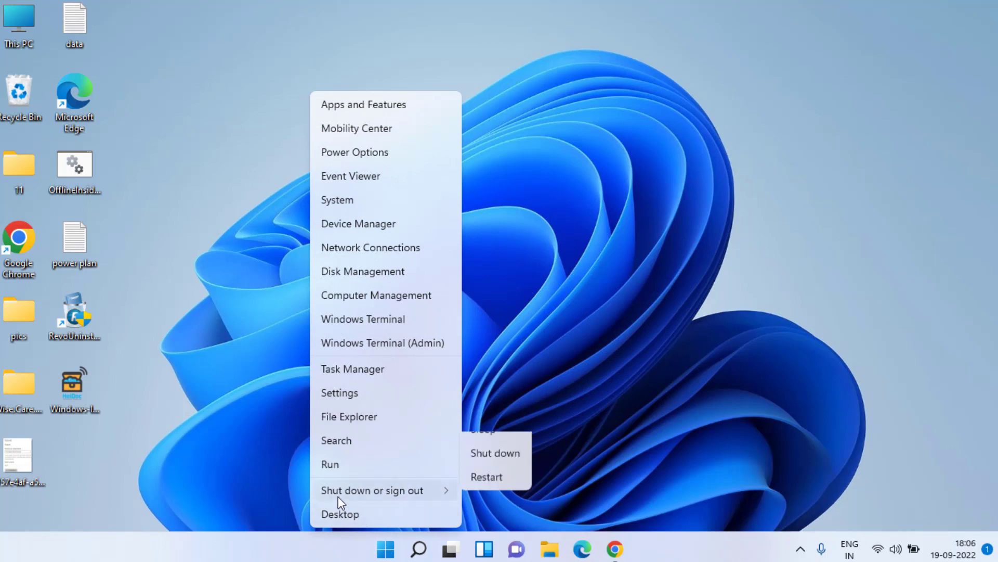
pyautogui.click(383, 368)
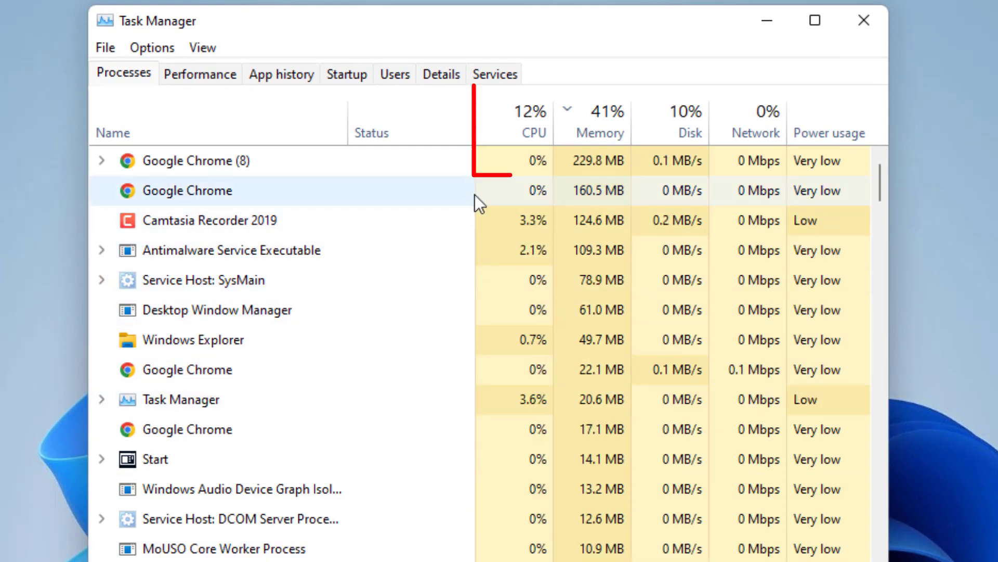
pyautogui.click(526, 125)
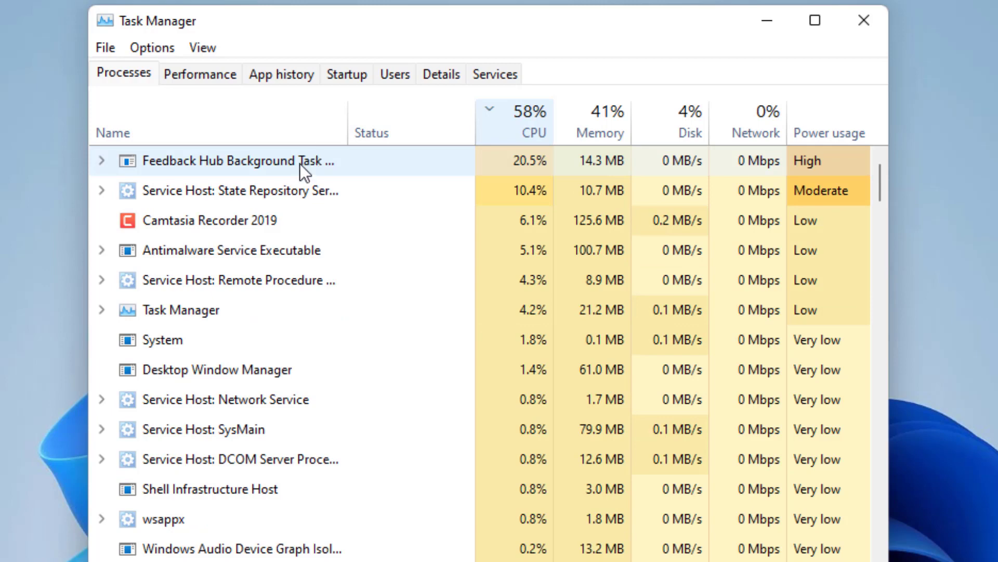
pyautogui.click(299, 163)
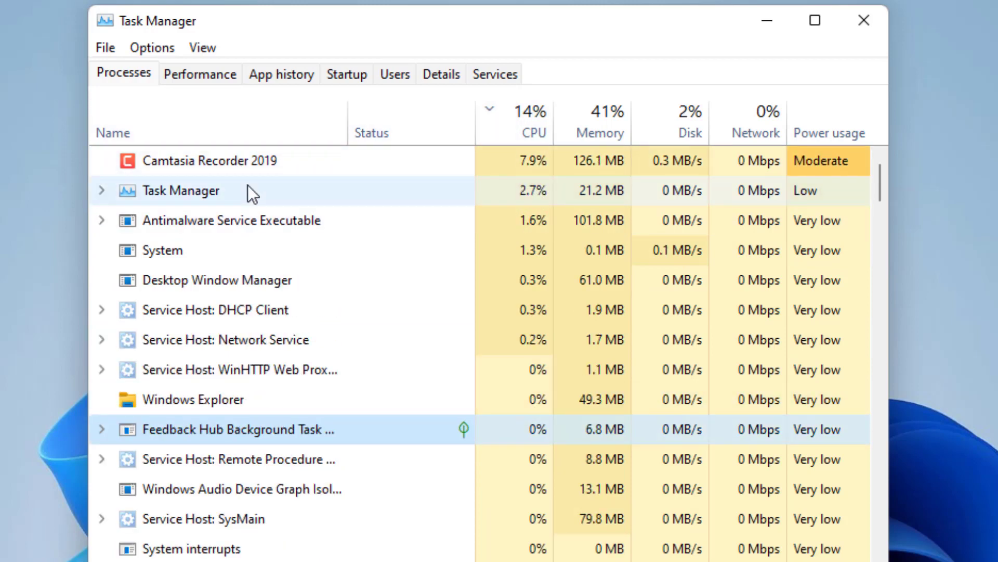
pyautogui.rightClick(217, 193)
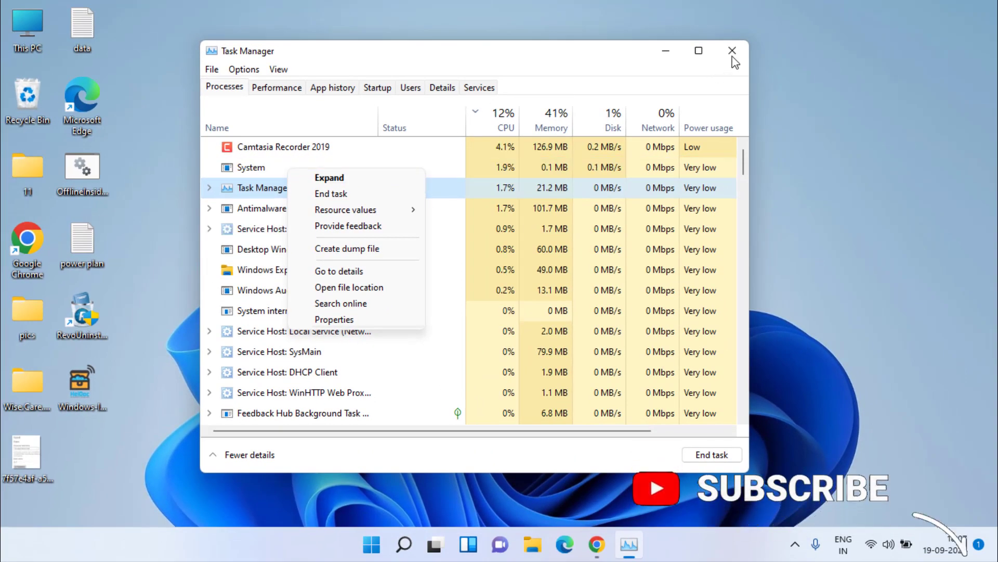
# Step: Close Task Manager and open 'View advanced system settings' through a Start search
pyautogui.click(732, 51)
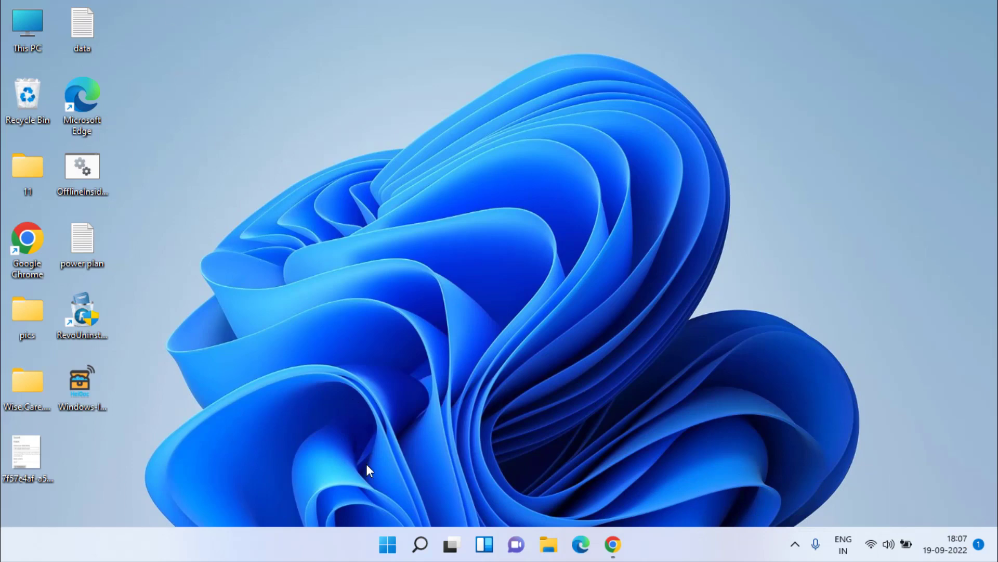
pyautogui.click(388, 544)
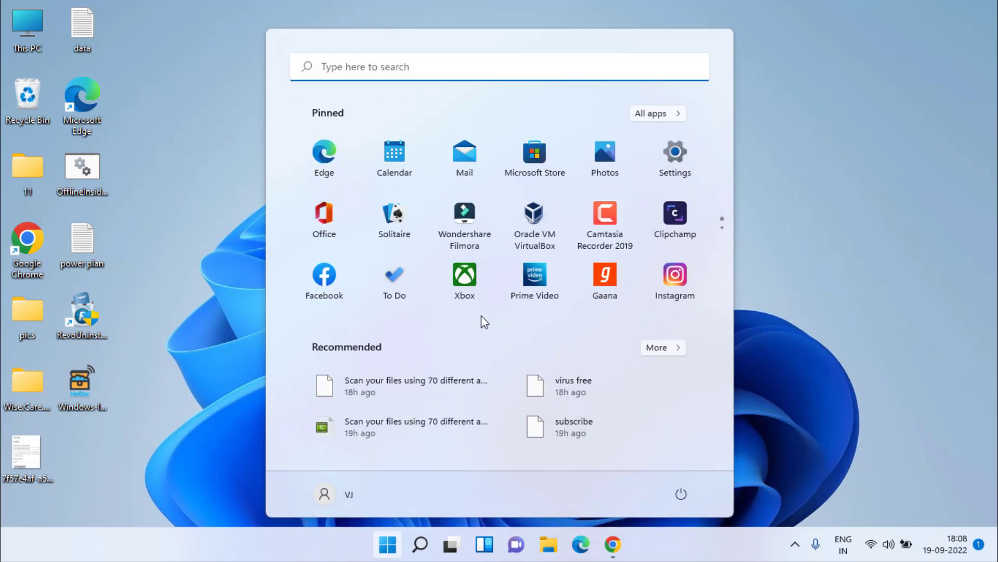
pyautogui.write('advanced sys')
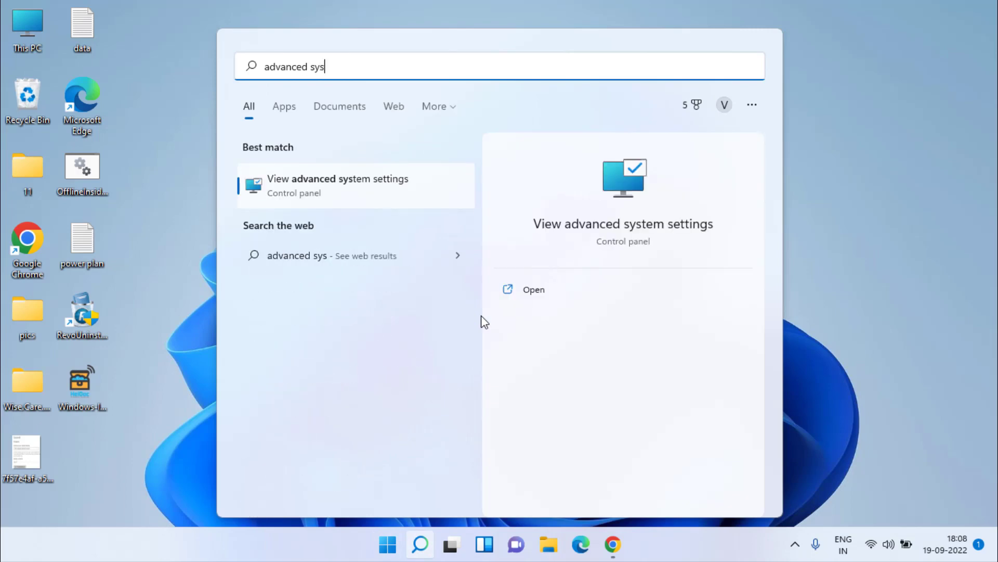
pyautogui.write('te')
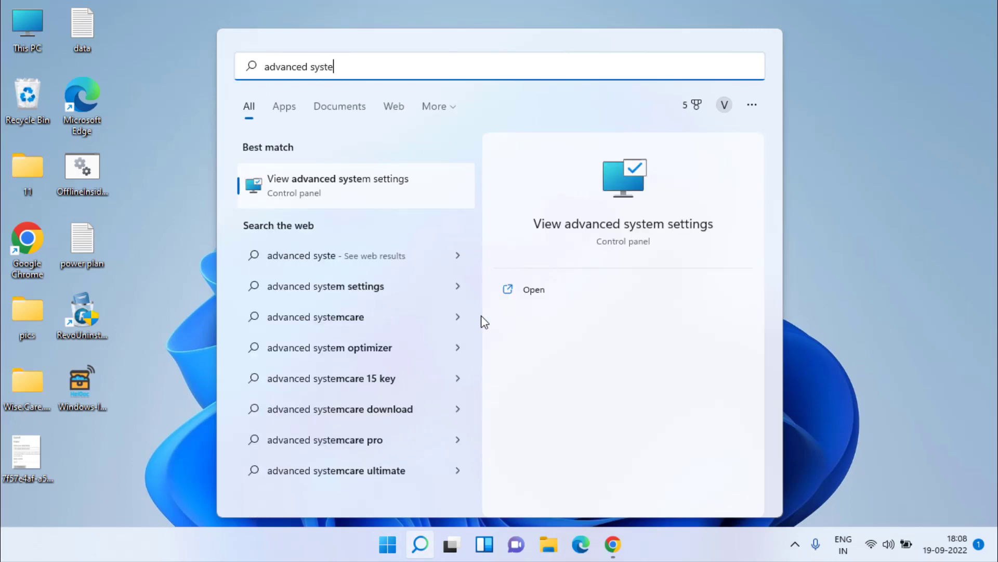
pyautogui.click(614, 226)
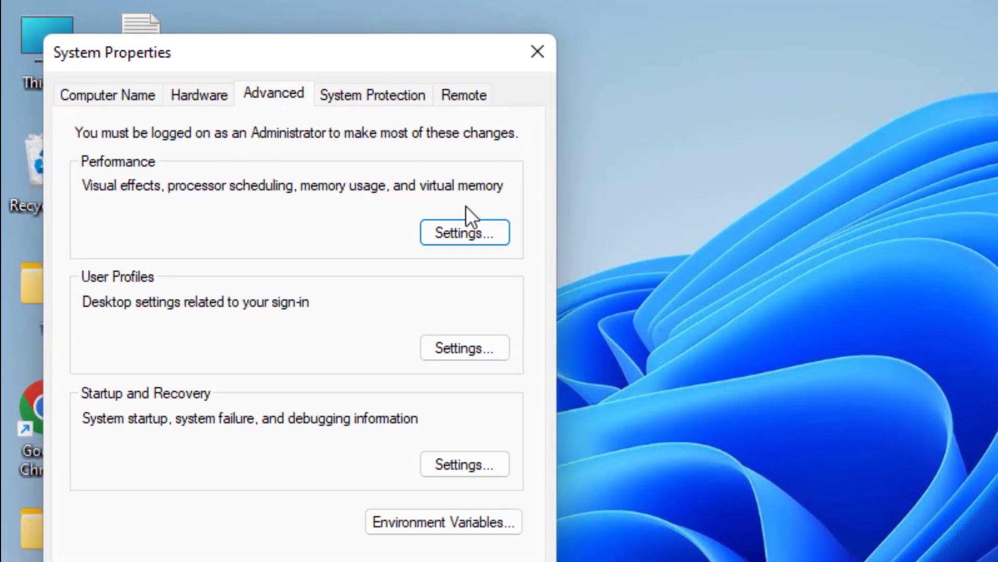
# Step: In Performance Options' Advanced tab, open Virtual Memory and uncheck automatic paging file management for all drives
pyautogui.click(451, 237)
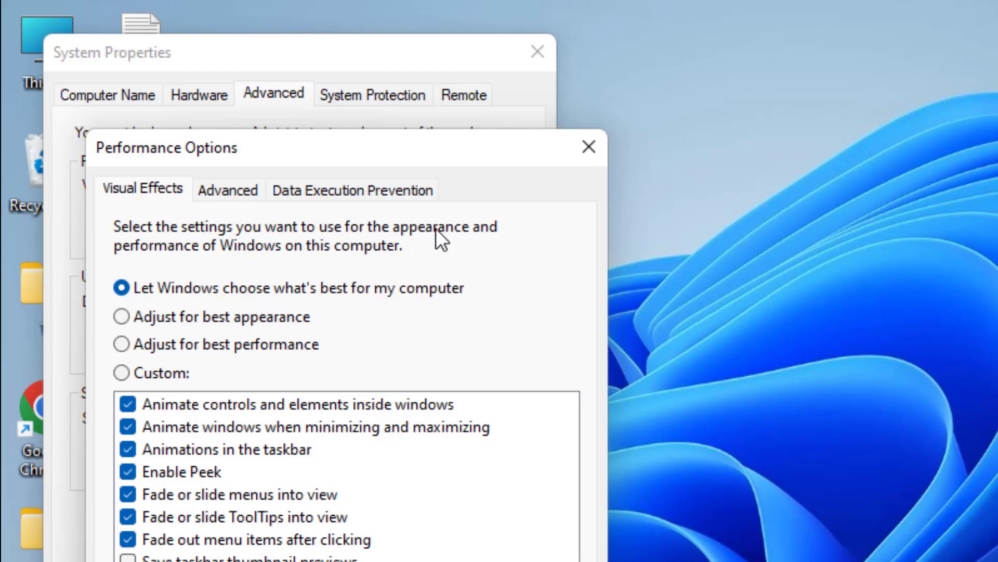
pyautogui.click(228, 197)
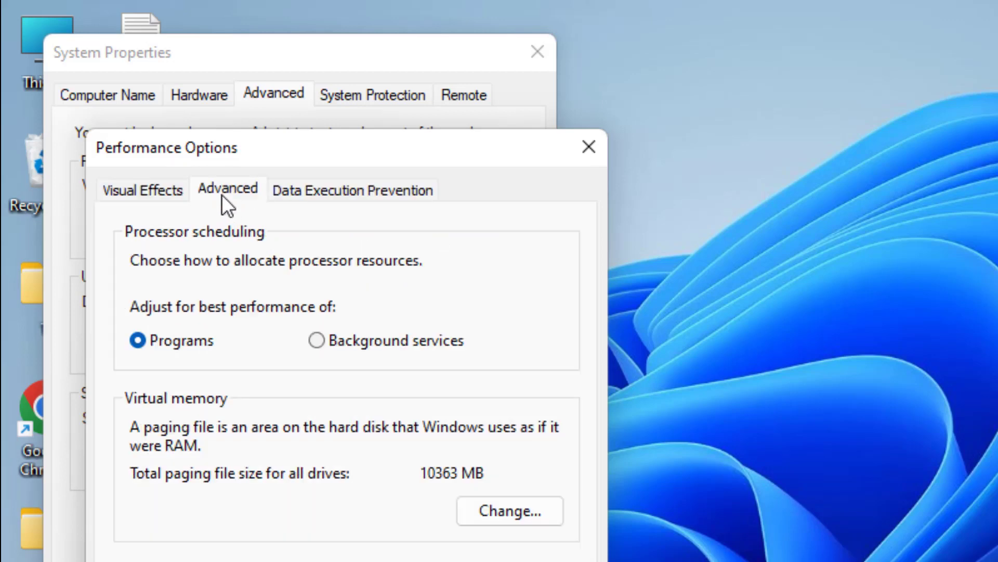
pyautogui.click(506, 508)
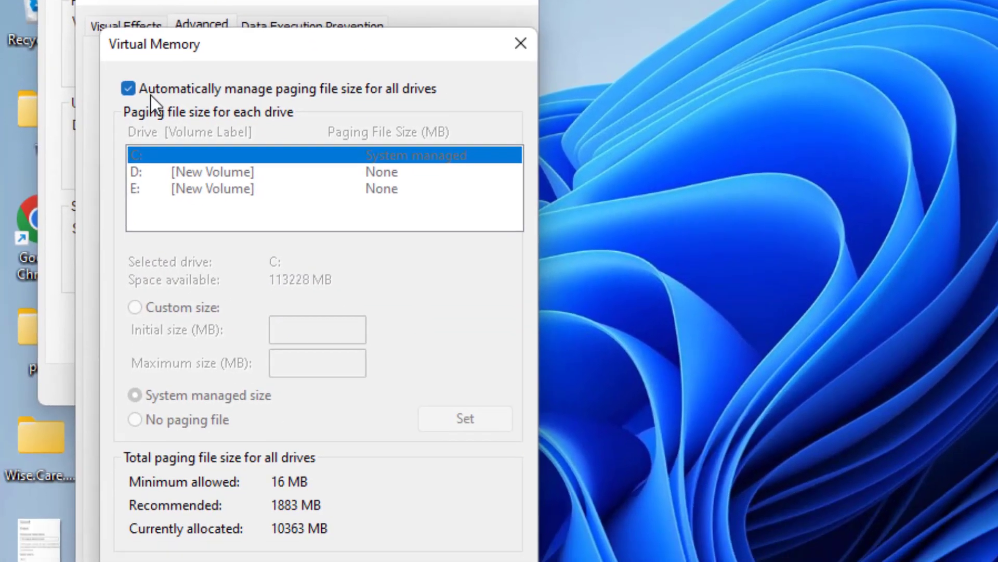
pyautogui.click(167, 263)
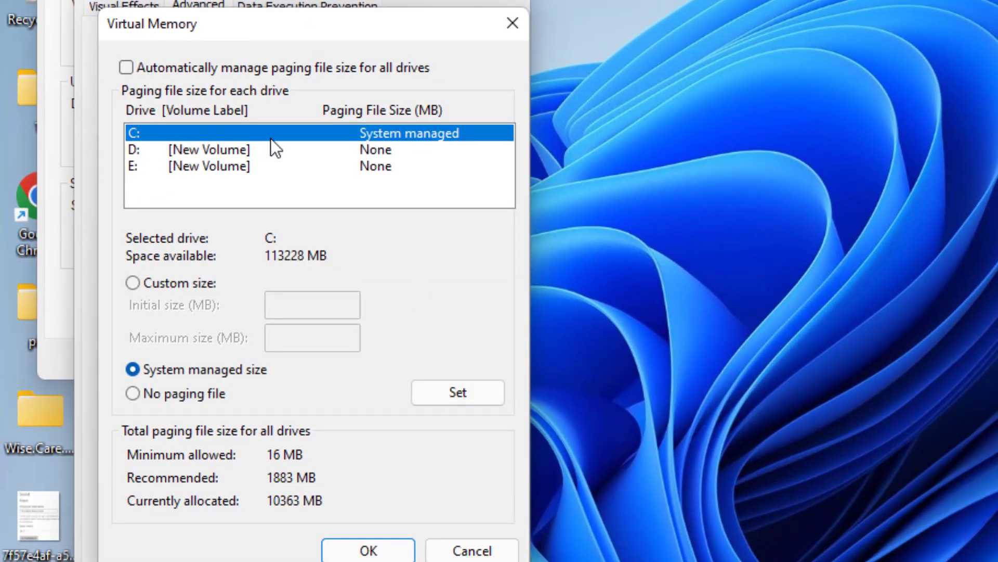
# Step: Give C: a custom paging file of 12288 MB initial and 24576 MB maximum, and confirm
pyautogui.click(167, 284)
pyautogui.click(296, 308)
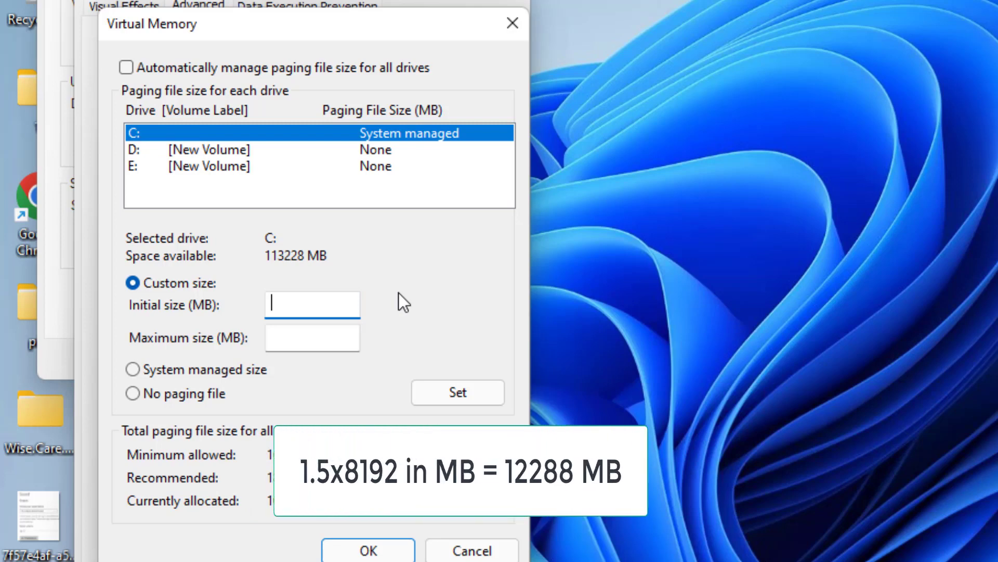
pyautogui.write('12288')
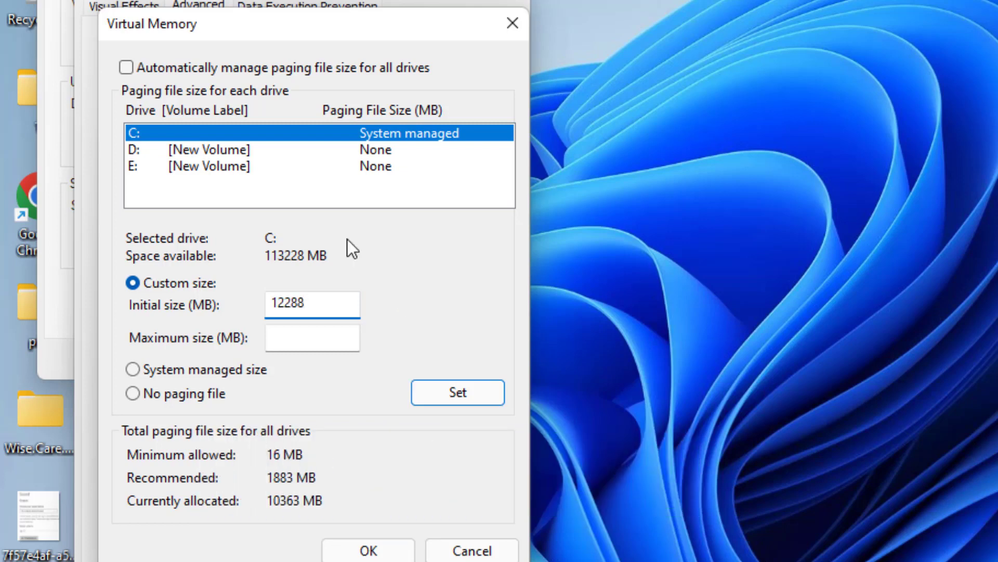
pyautogui.click(333, 338)
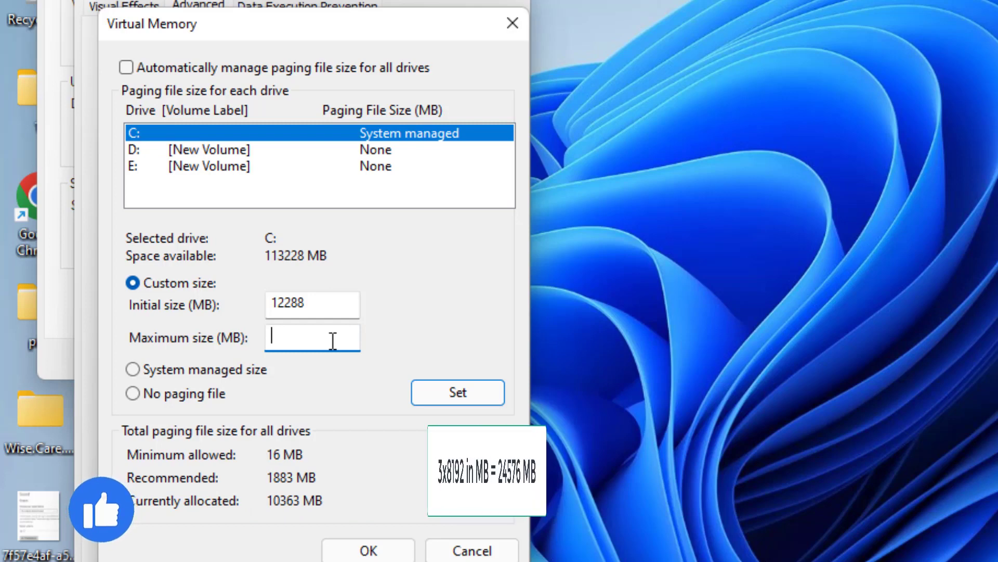
pyautogui.write('245')
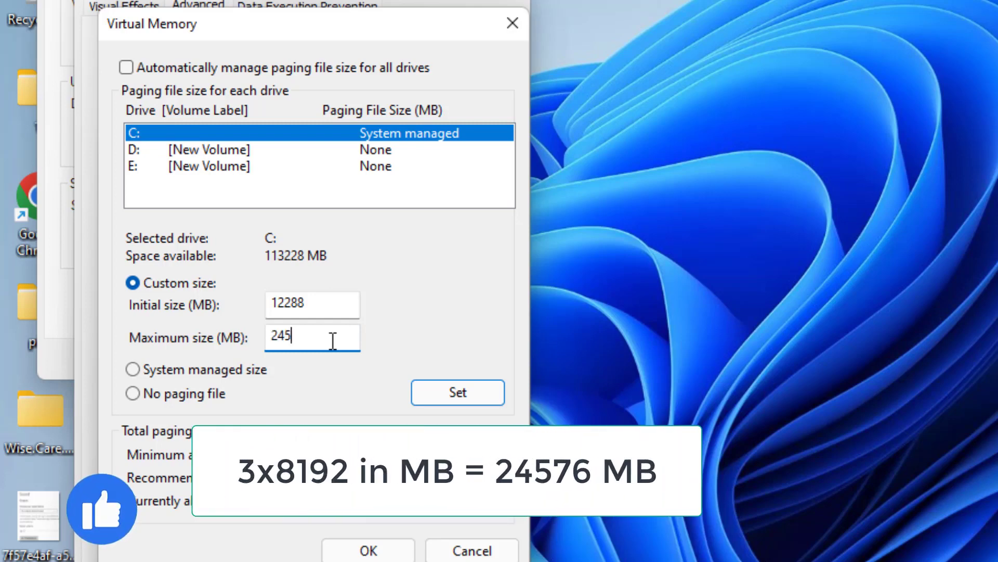
pyautogui.write('76')
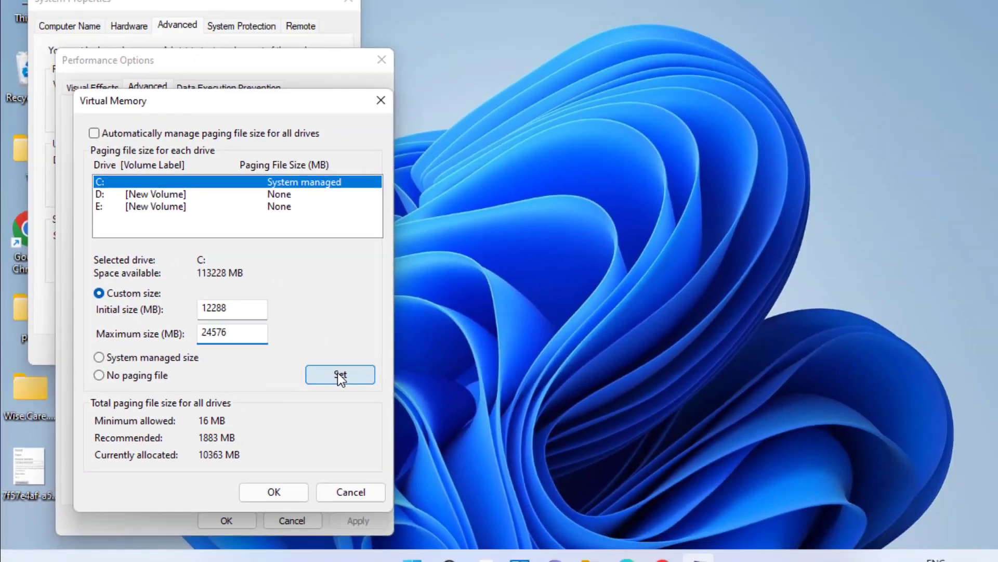
pyautogui.click(434, 391)
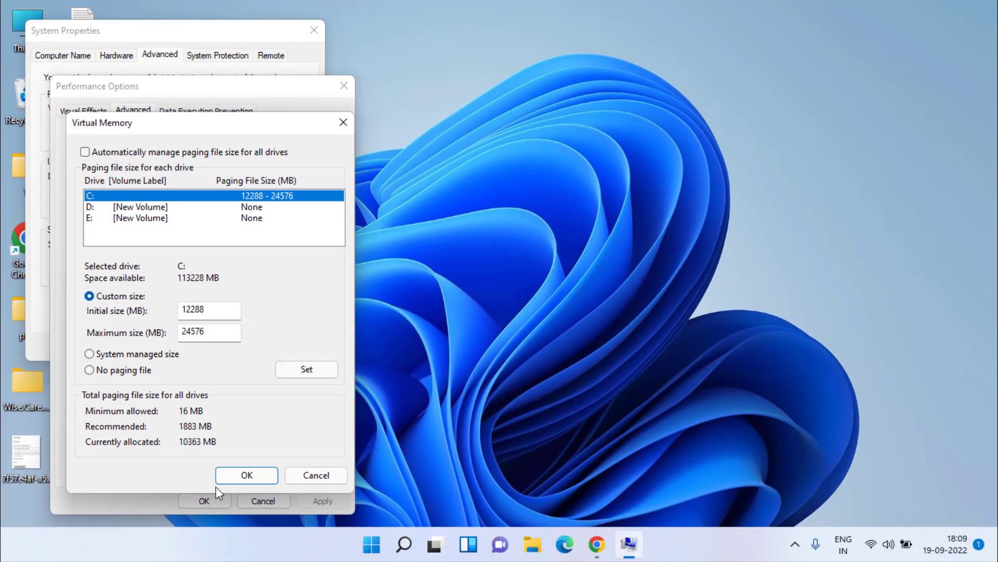
pyautogui.click(251, 474)
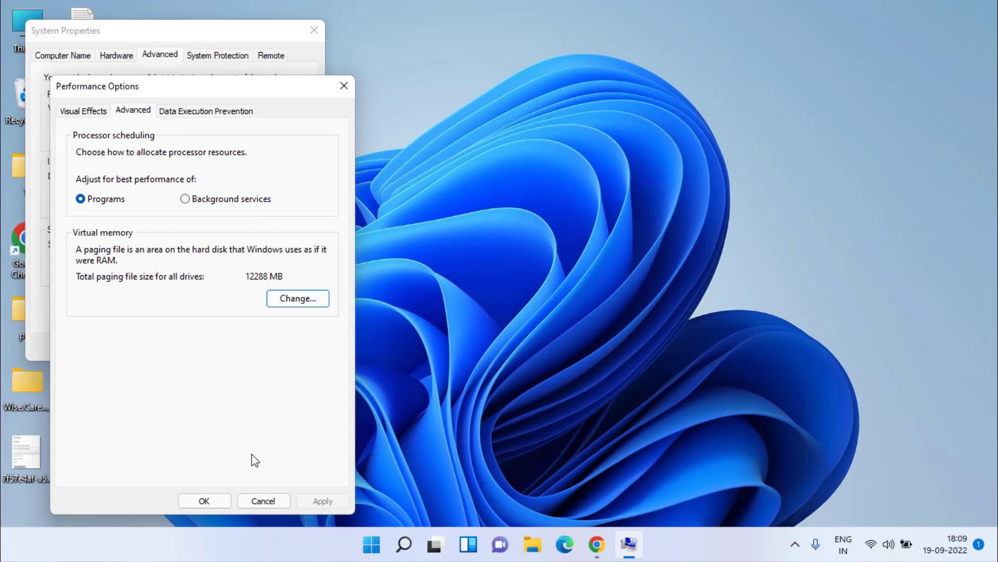
pyautogui.click(204, 501)
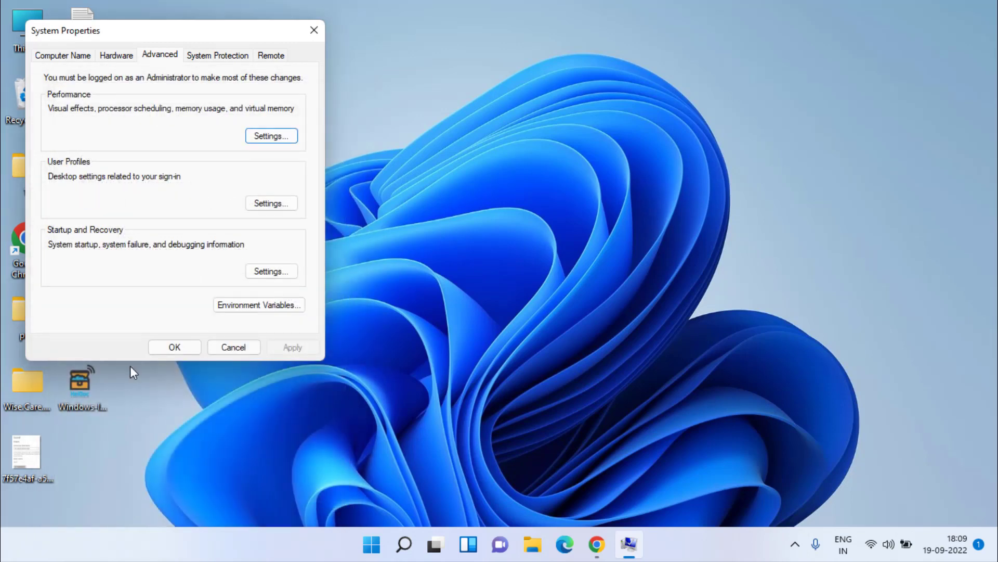
# Step: Close System Properties, launch Disk Cleanup with cleanmgr, and scan drive C:
pyautogui.click(180, 354)
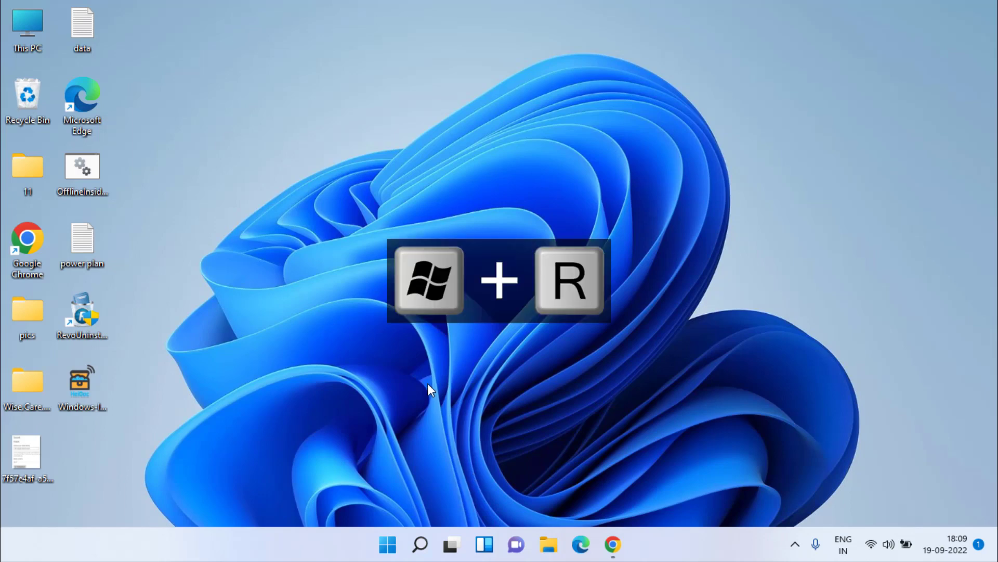
pyautogui.press('super+r')
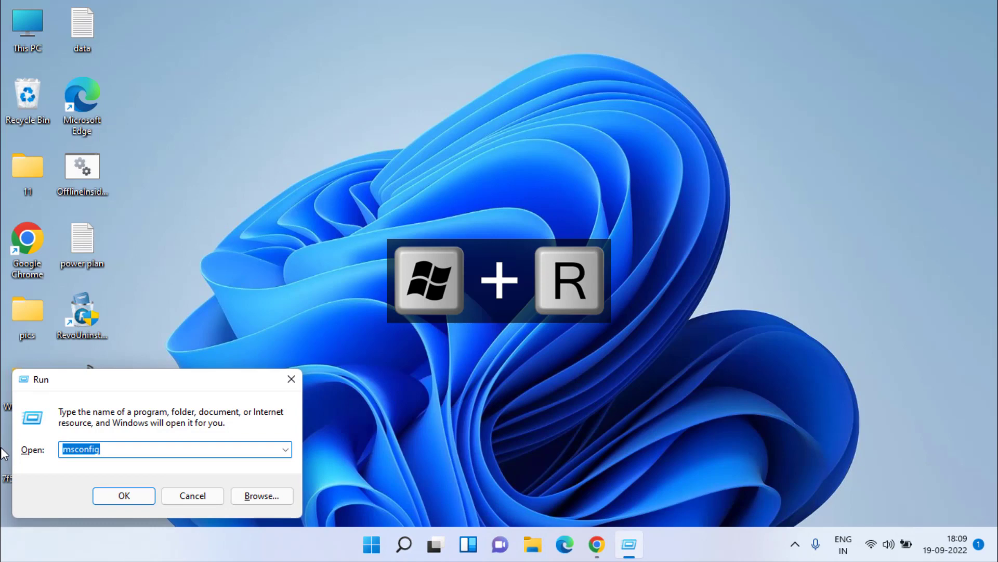
pyautogui.write('c')
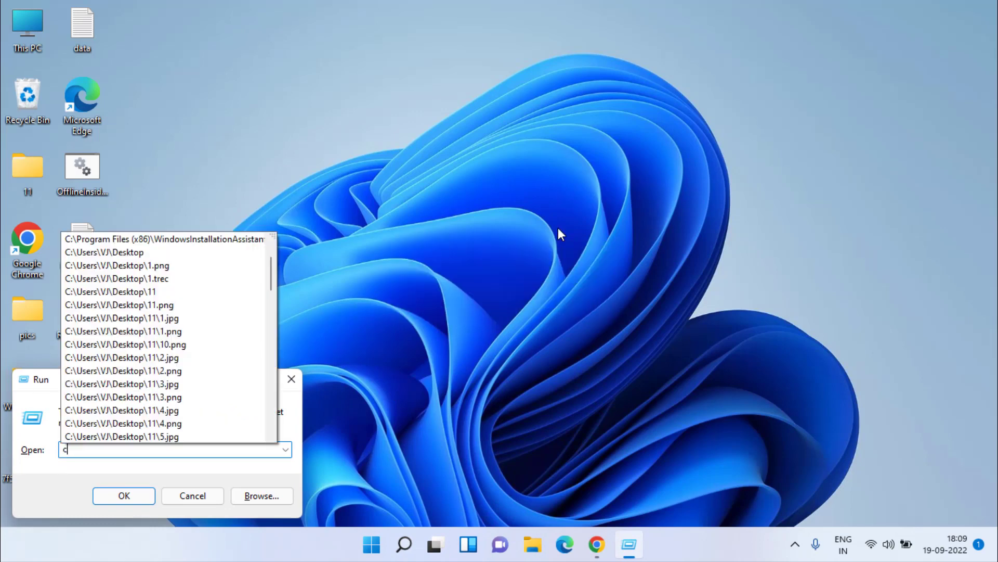
pyautogui.write('leanmgr')
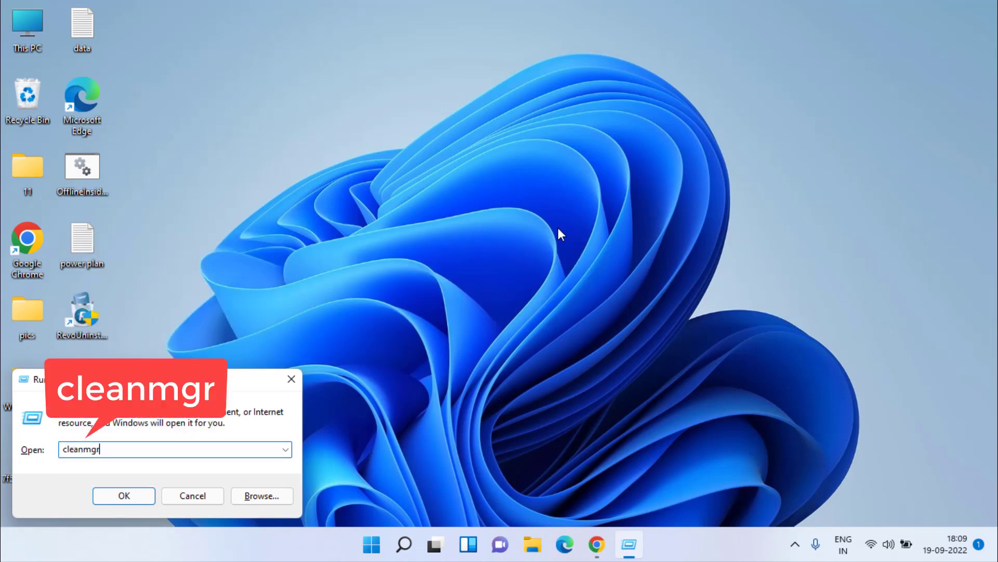
pyautogui.press('Return')
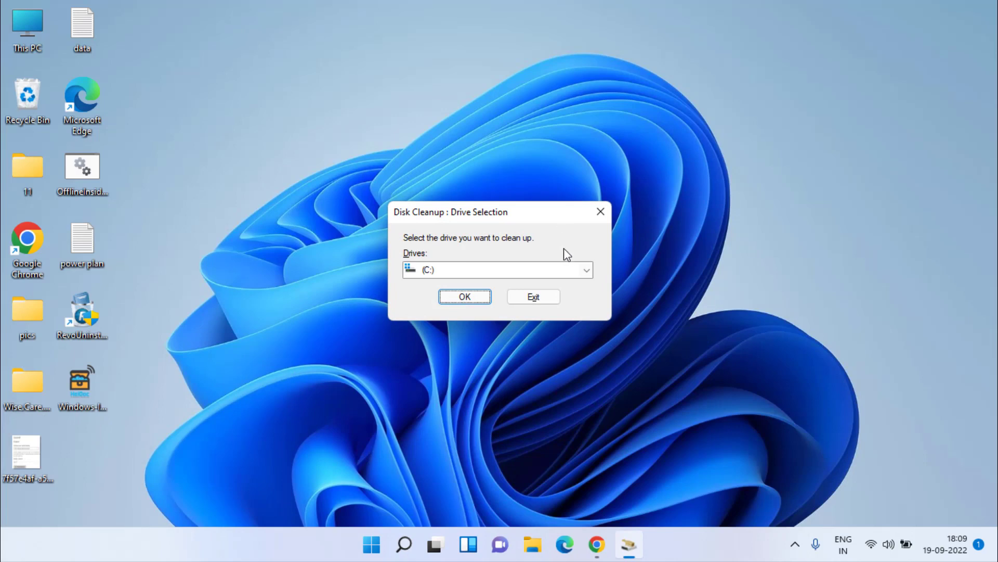
pyautogui.click(573, 273)
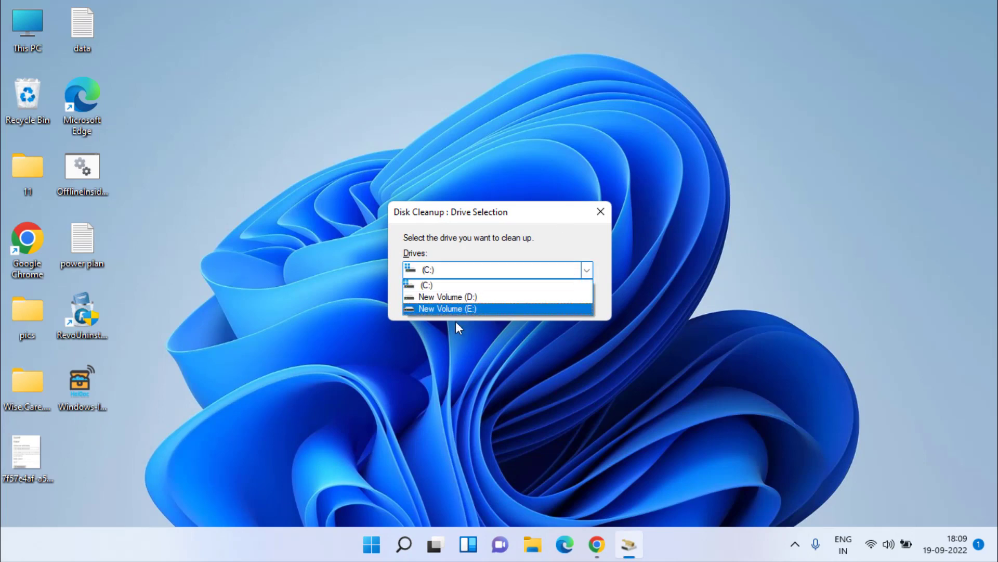
pyautogui.click(429, 285)
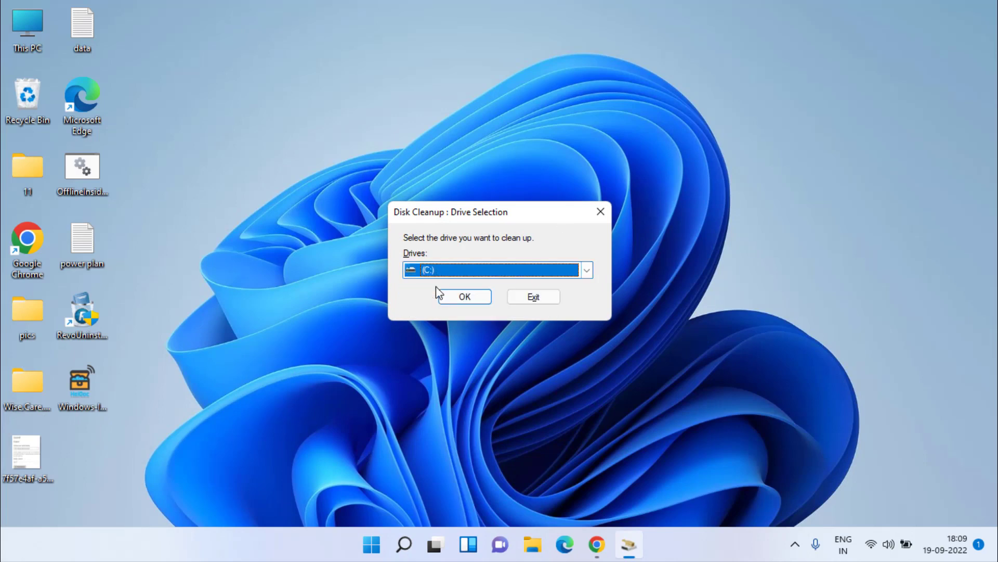
pyautogui.click(465, 298)
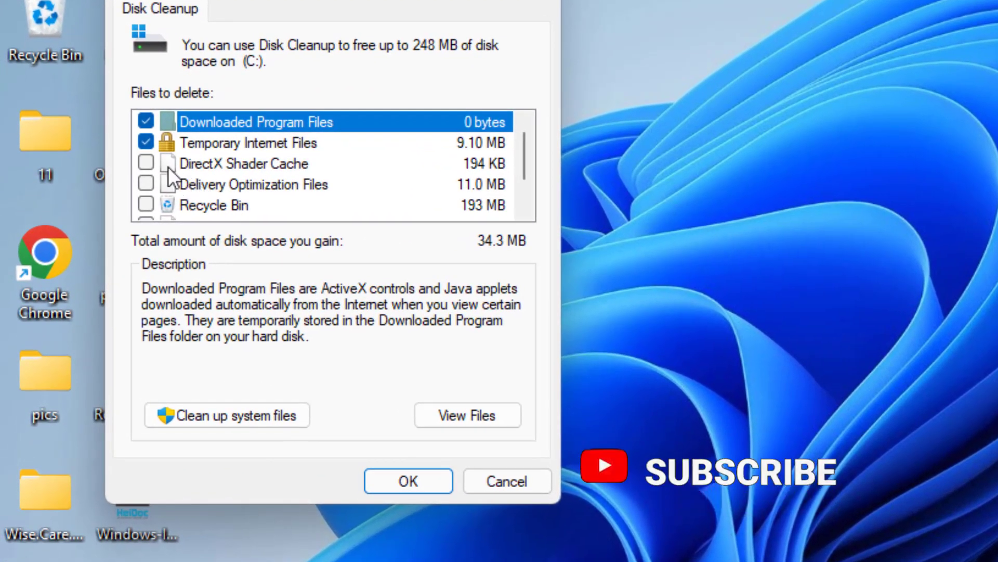
# Step: Tick DirectX Shader Cache, Delivery Optimization Files, Recycle Bin and Temporary files, then permanently delete them
pyautogui.click(150, 161)
pyautogui.click(150, 185)
pyautogui.click(150, 201)
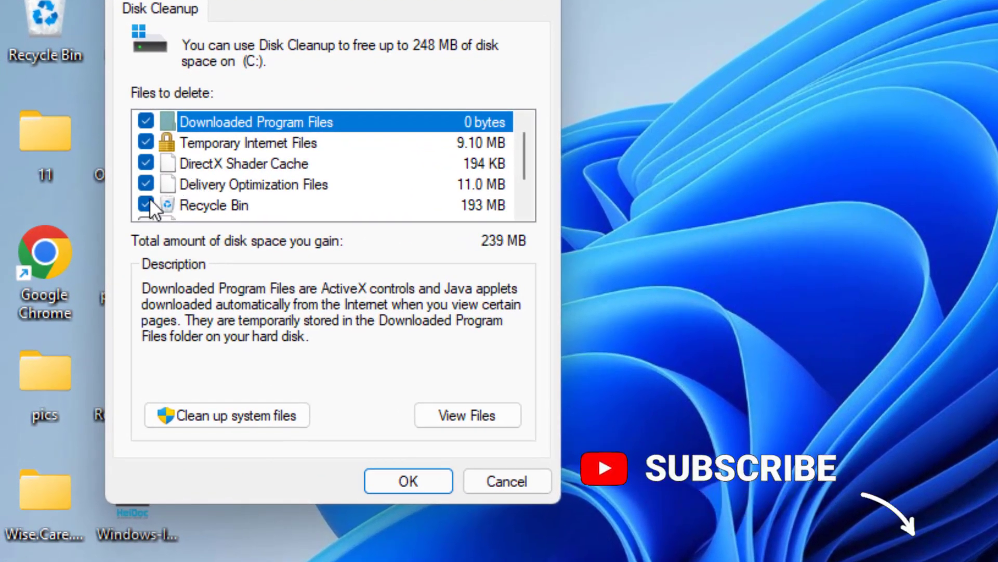
pyautogui.scroll(-1, 149, 199)
pyautogui.click(144, 183)
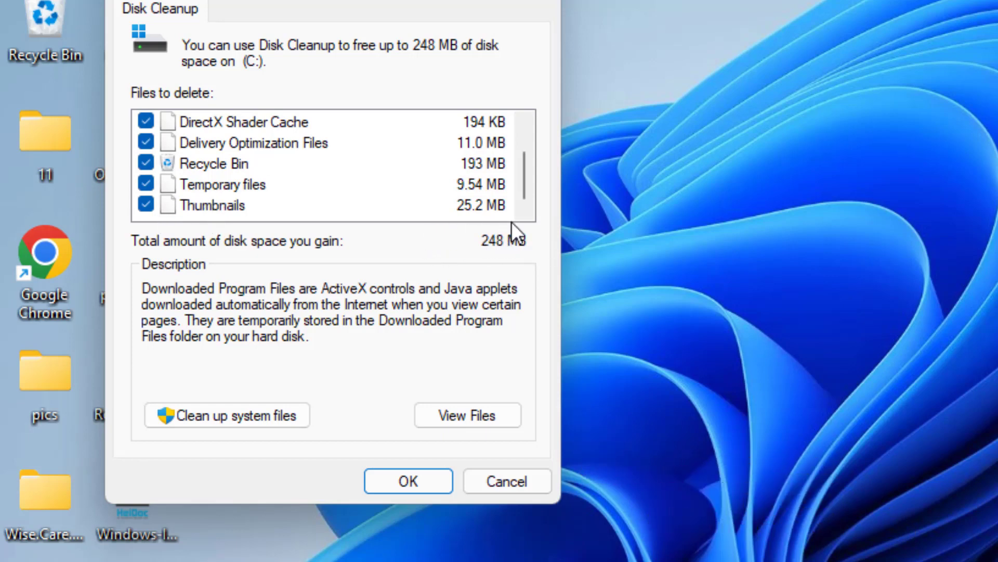
pyautogui.scroll(1, 242, 171)
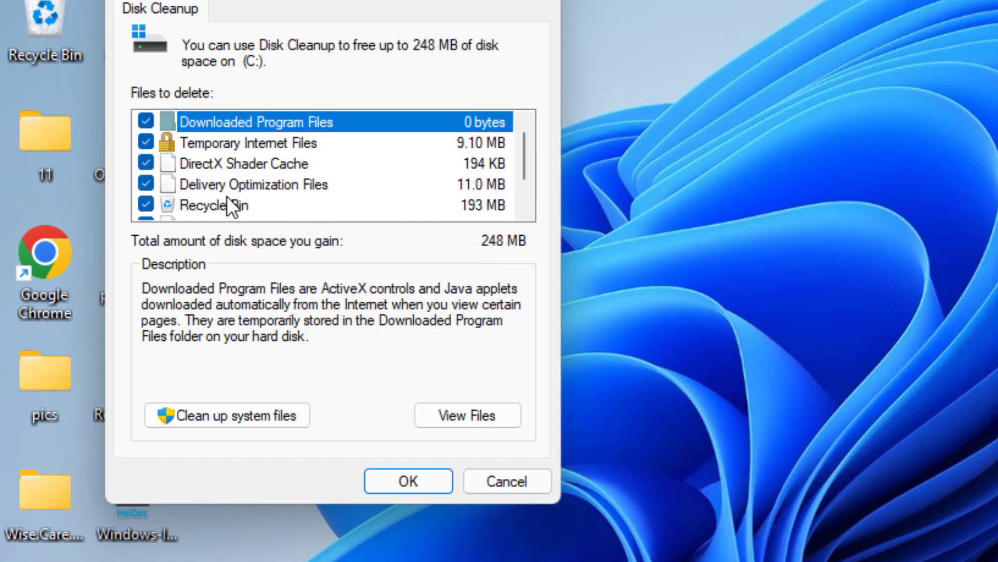
pyautogui.click(408, 480)
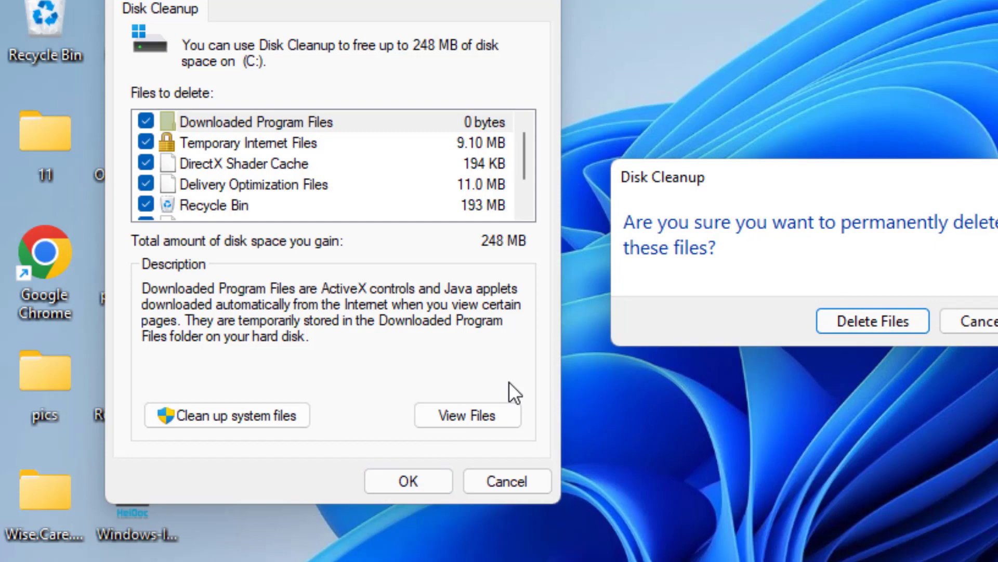
pyautogui.click(869, 333)
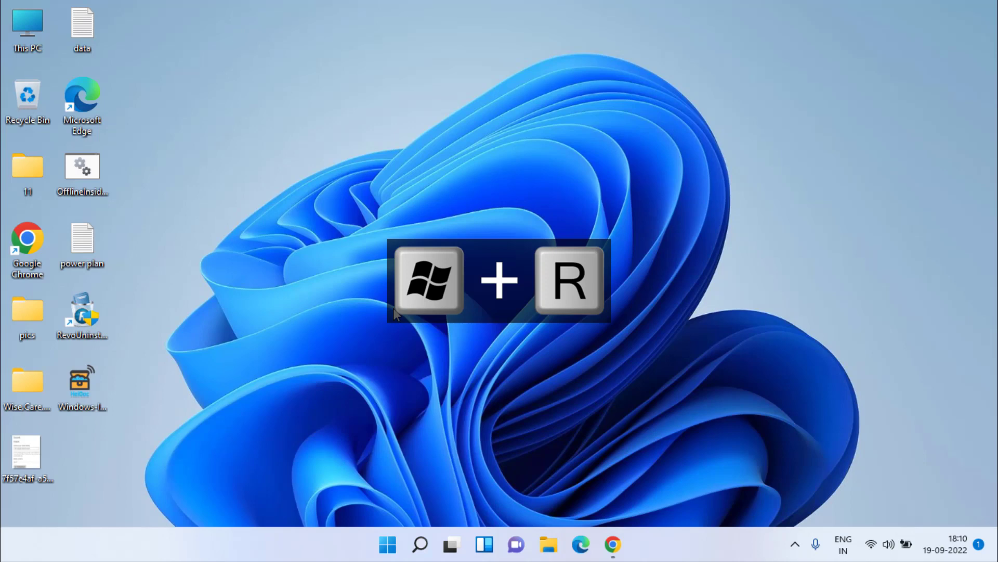
# Step: Launch System Configuration by running msconfig from the Run box
pyautogui.press('super+r')
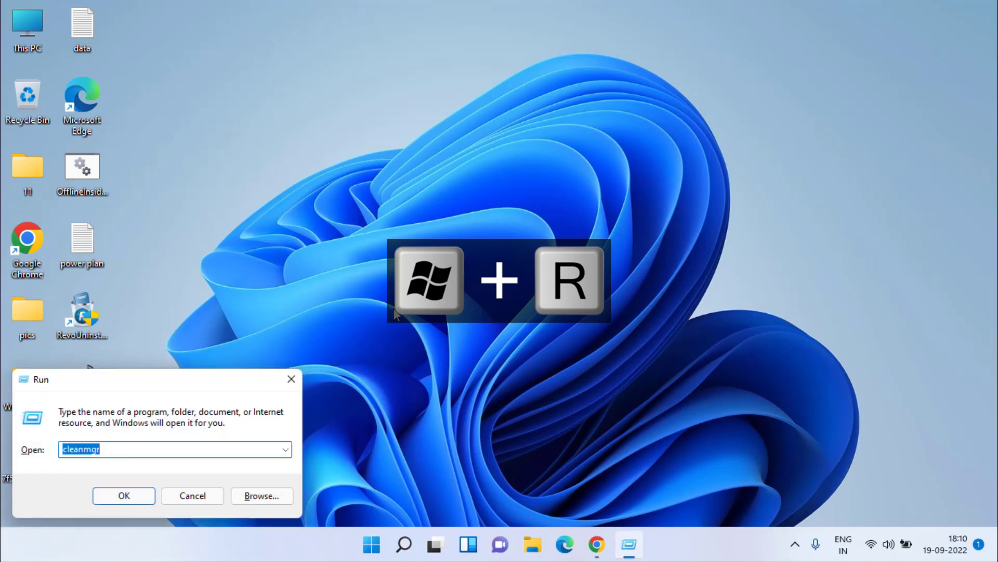
pyautogui.press('BackSpace')
pyautogui.write('msconfig')
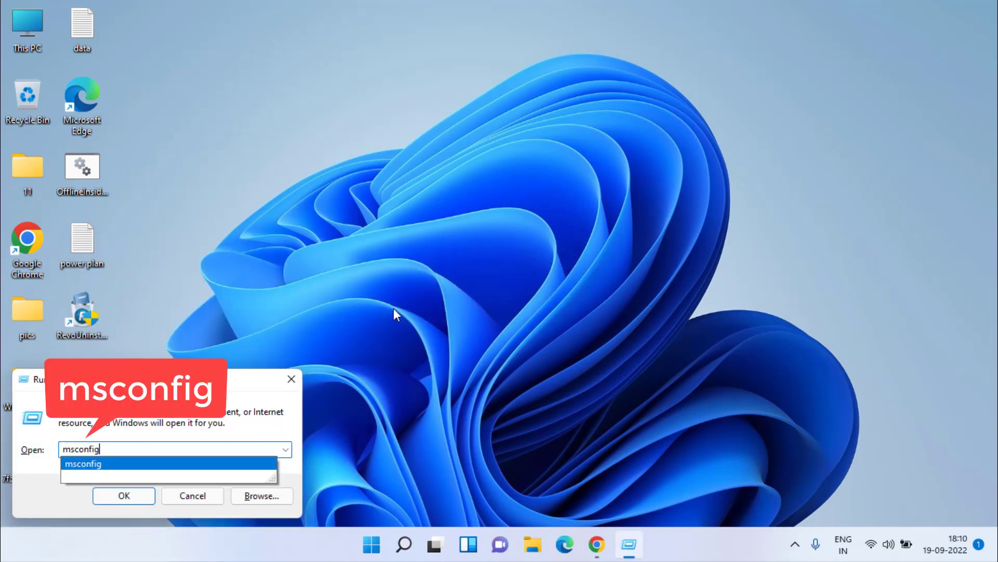
pyautogui.press('Return')
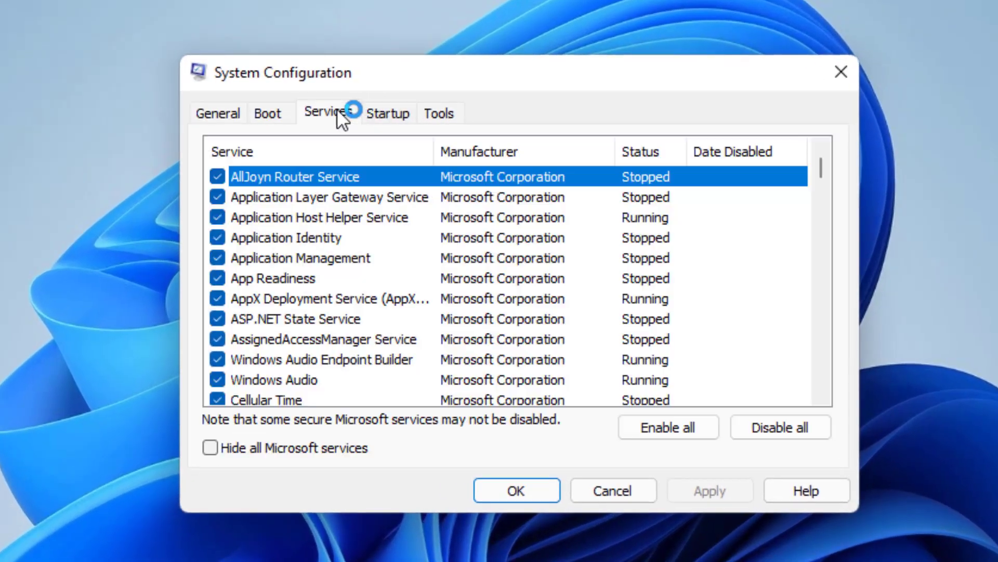
# Step: Hide all Microsoft services, disable all remaining third-party services, and apply the change
pyautogui.click(269, 446)
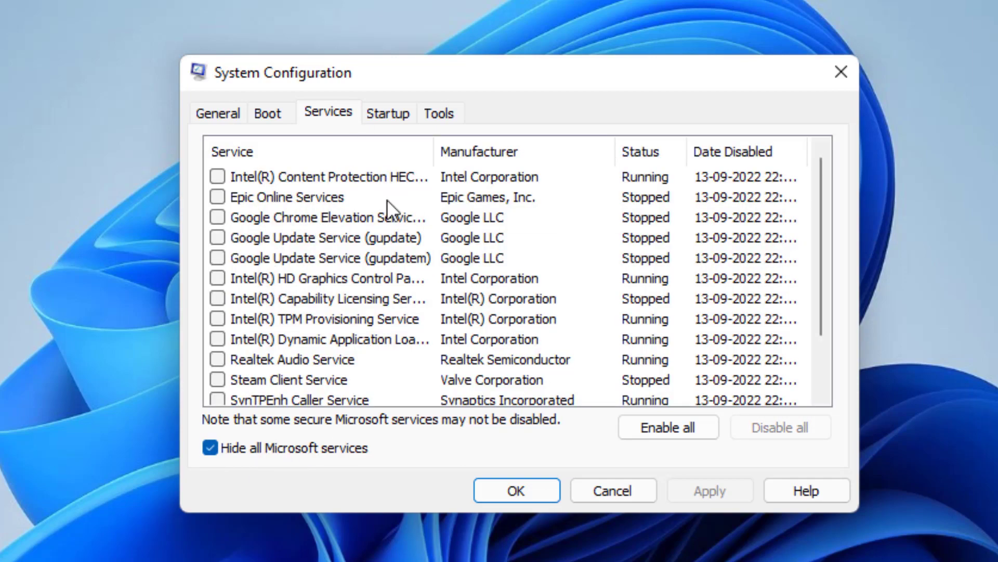
pyautogui.click(305, 184)
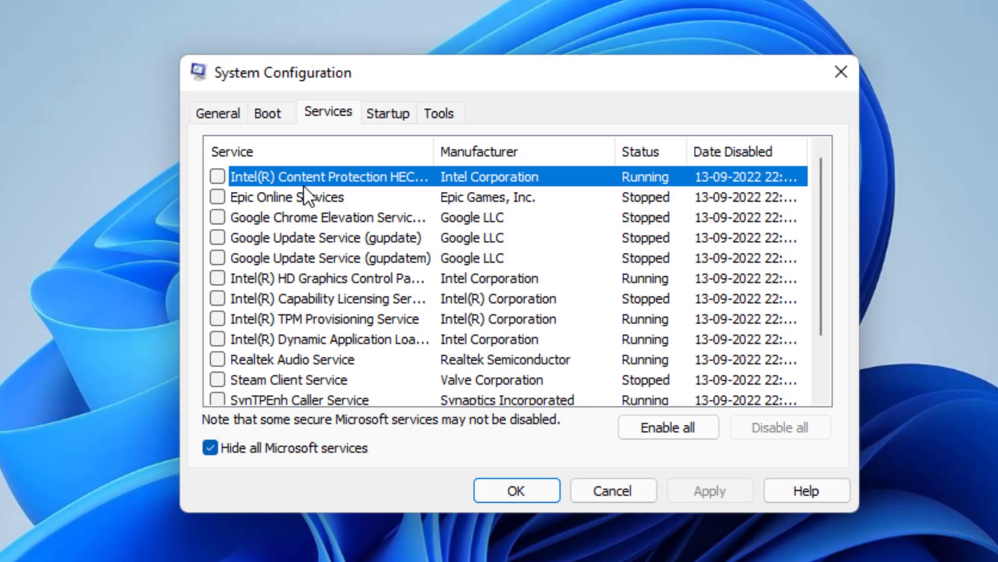
pyautogui.click(304, 189)
pyautogui.click(216, 178)
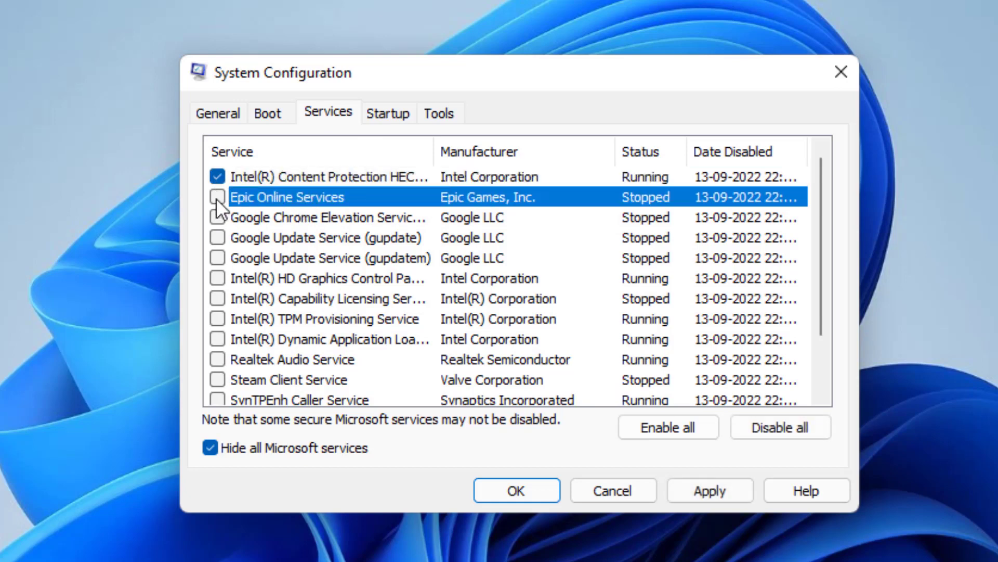
pyautogui.click(785, 428)
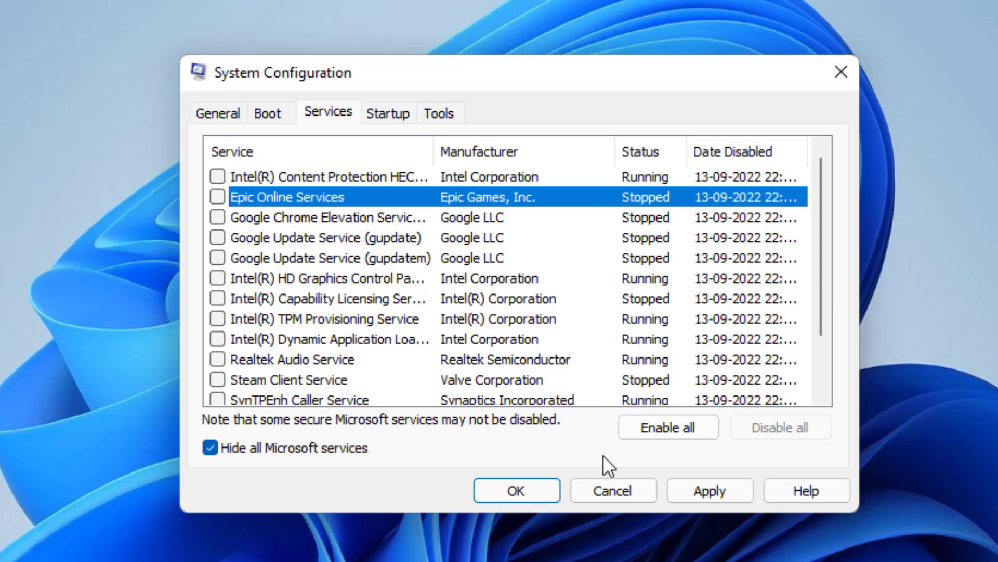
pyautogui.click(707, 489)
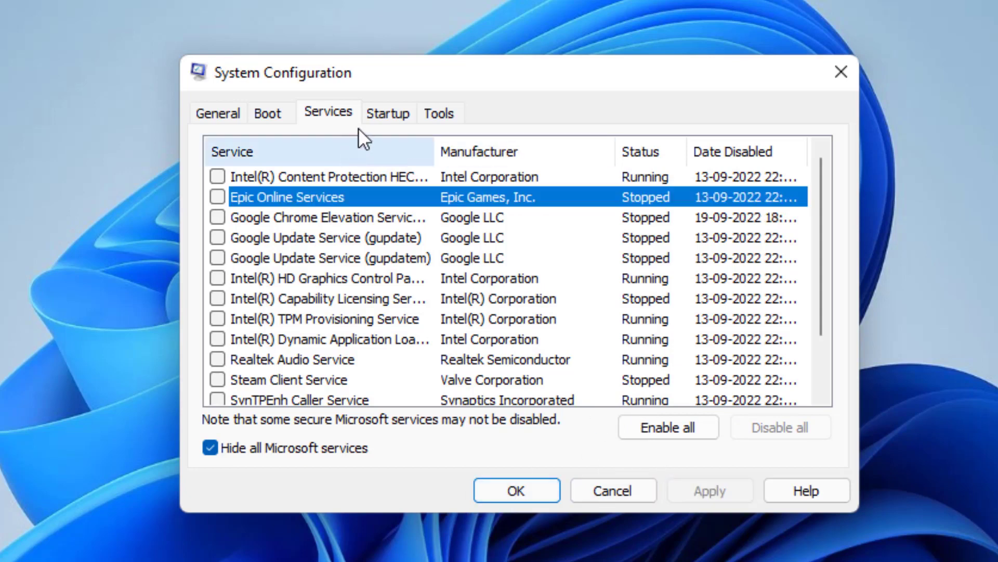
# Step: Disable Terminal, Microsoft Edge, the download manager and Microsoft Teams as Task Manager startup apps
pyautogui.click(395, 111)
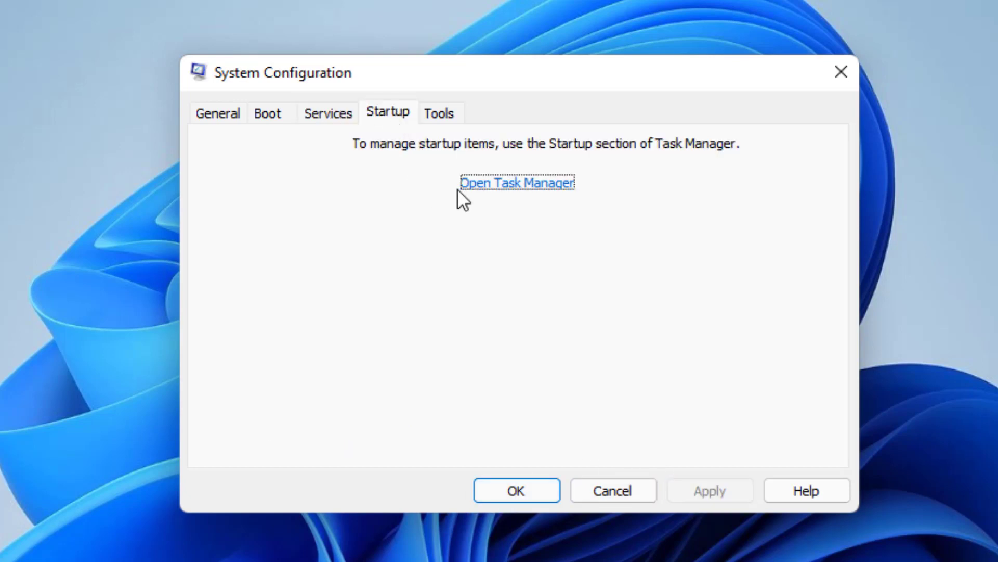
pyautogui.click(508, 185)
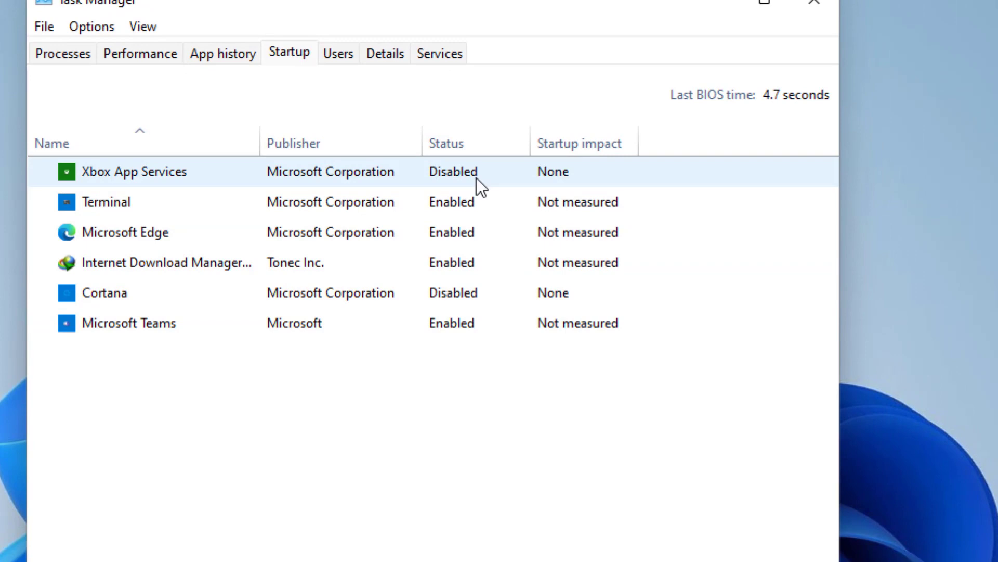
pyautogui.rightClick(341, 200)
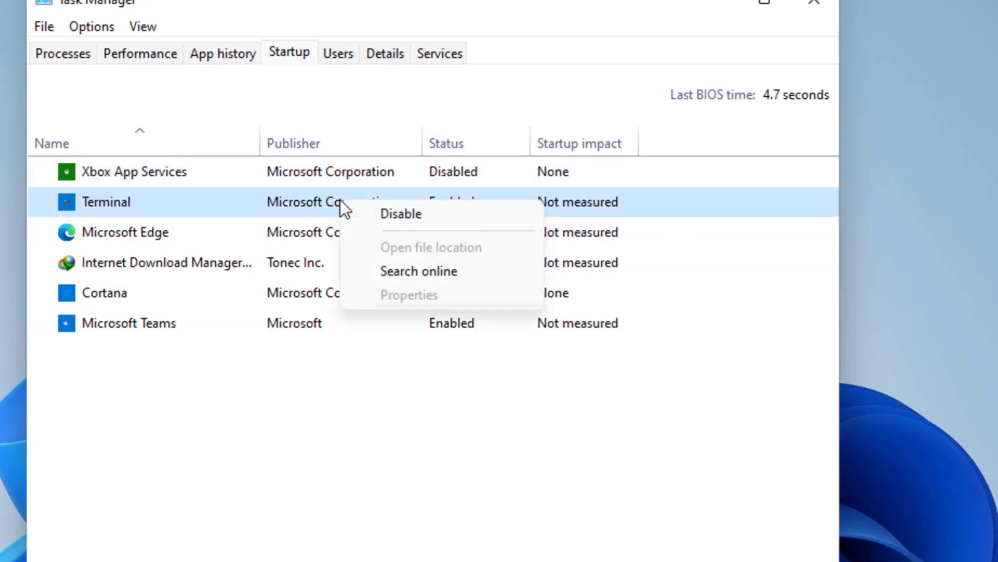
pyautogui.click(389, 212)
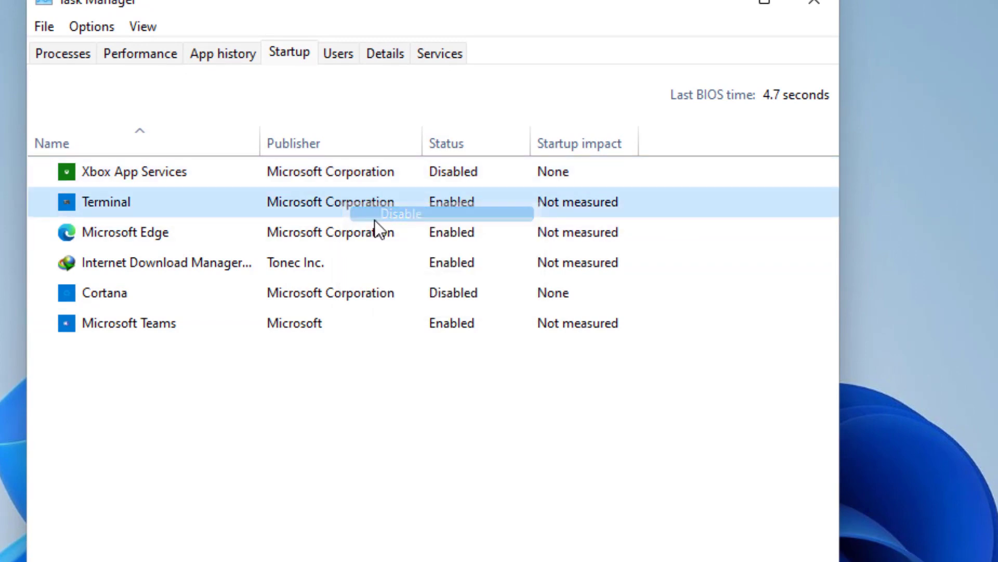
pyautogui.rightClick(353, 231)
pyautogui.click(371, 246)
pyautogui.rightClick(328, 262)
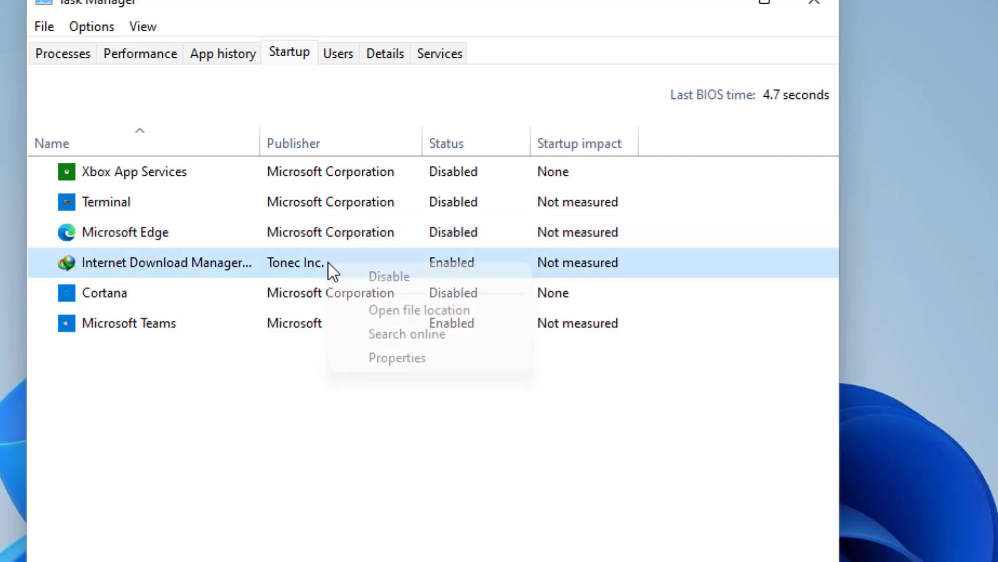
pyautogui.click(367, 272)
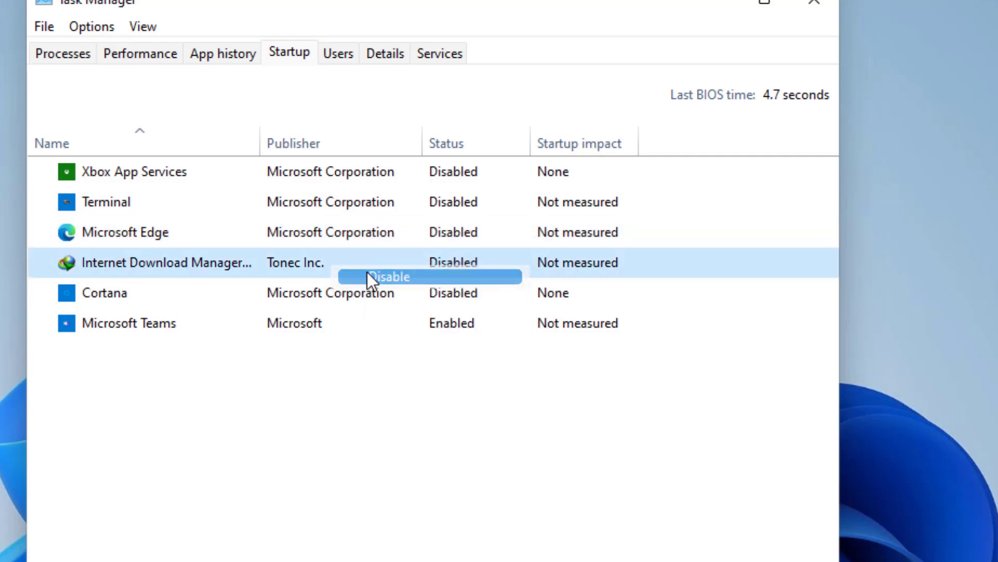
pyautogui.rightClick(308, 321)
pyautogui.click(344, 336)
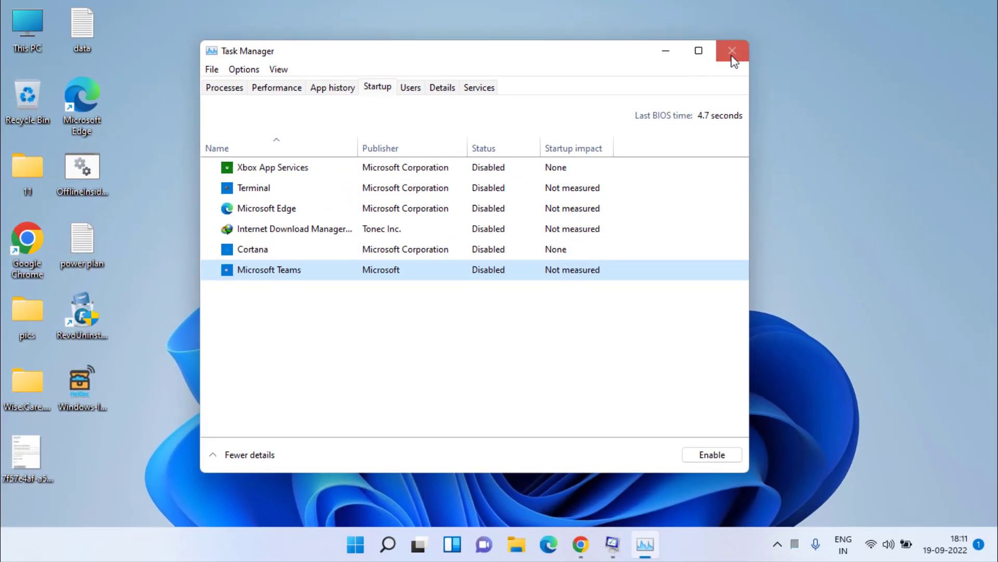
# Step: Close Task Manager and System Configuration, choosing to exit without restarting
pyautogui.click(734, 50)
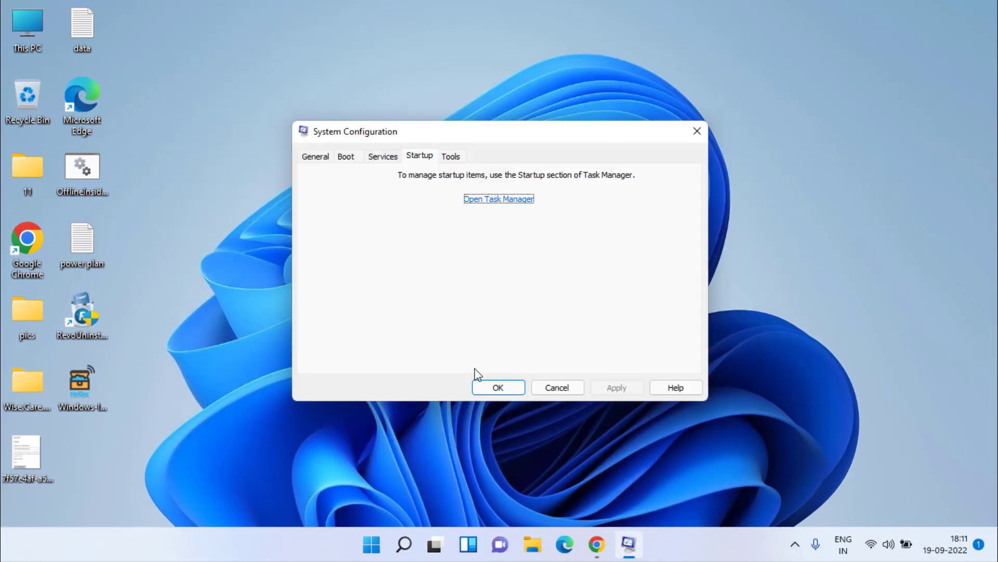
pyautogui.click(498, 388)
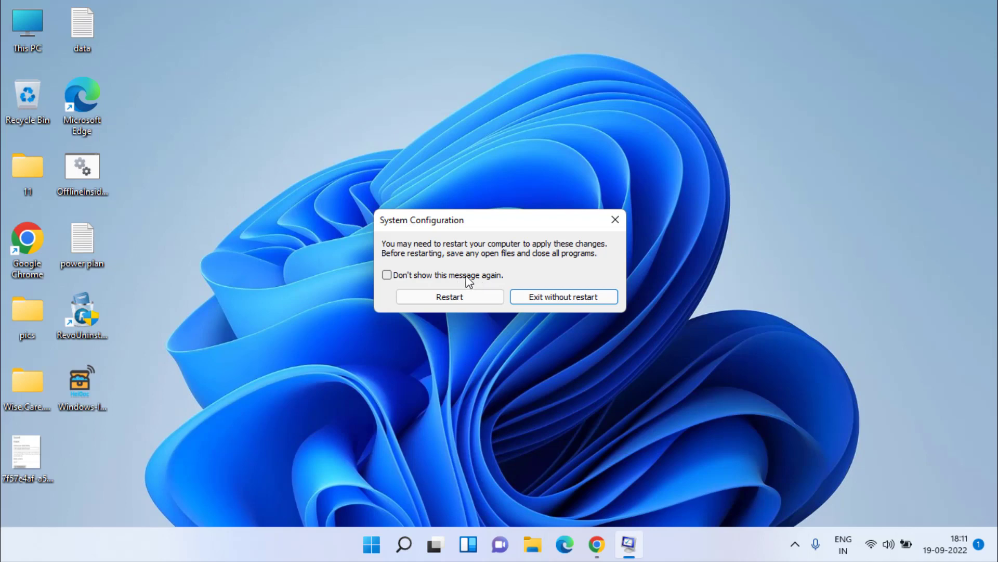
pyautogui.click(562, 297)
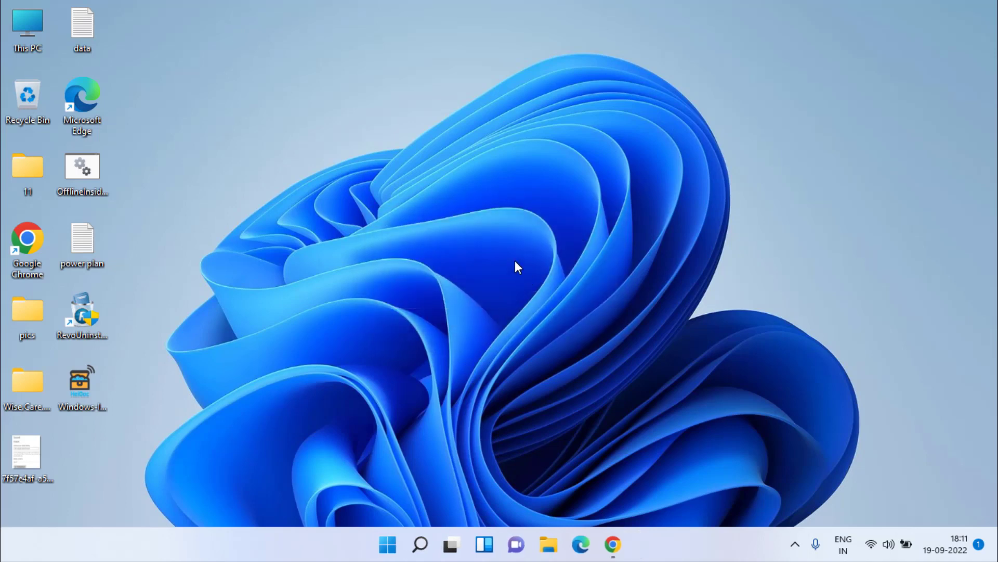
pyautogui.press('super+i')
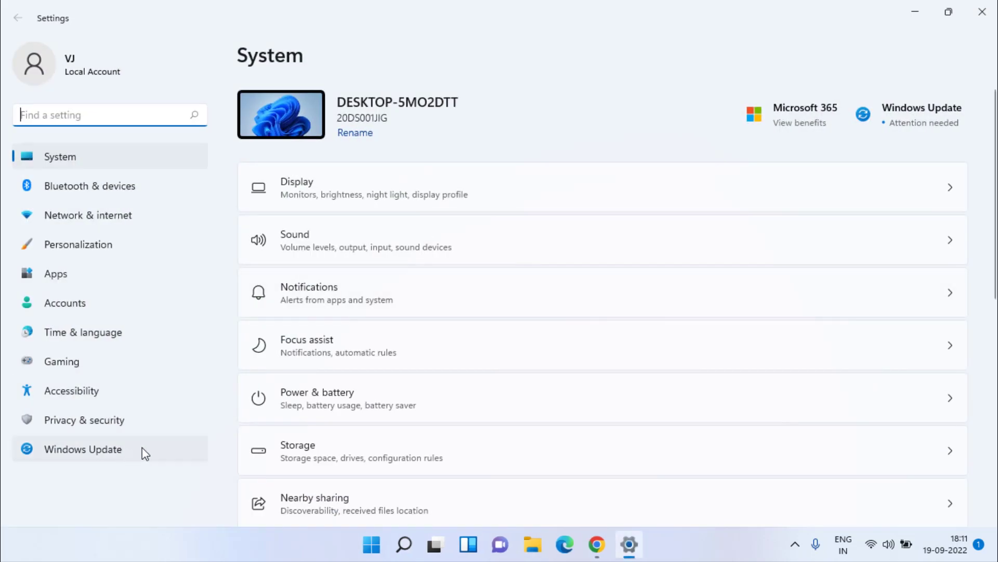
pyautogui.click(84, 451)
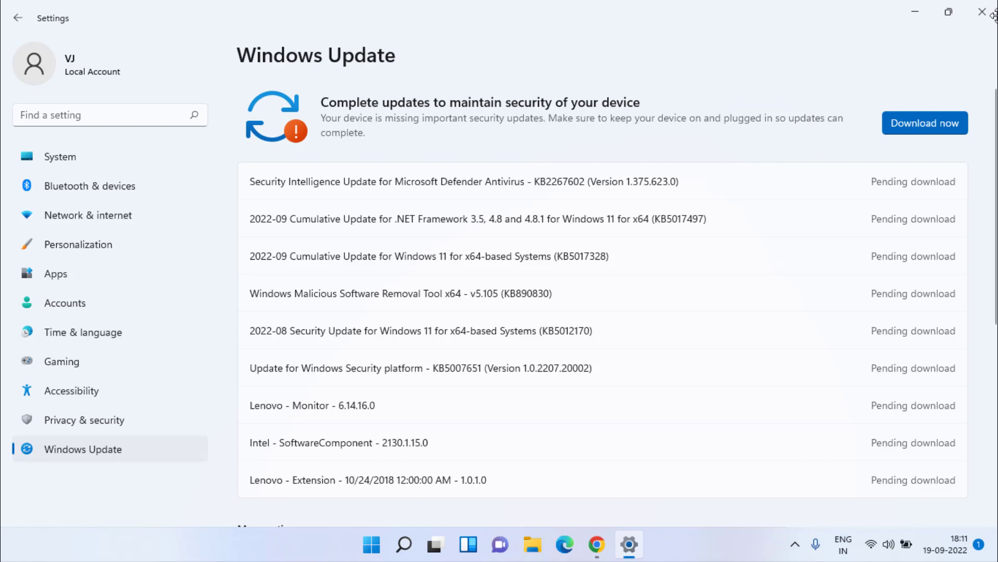
pyautogui.click(982, 11)
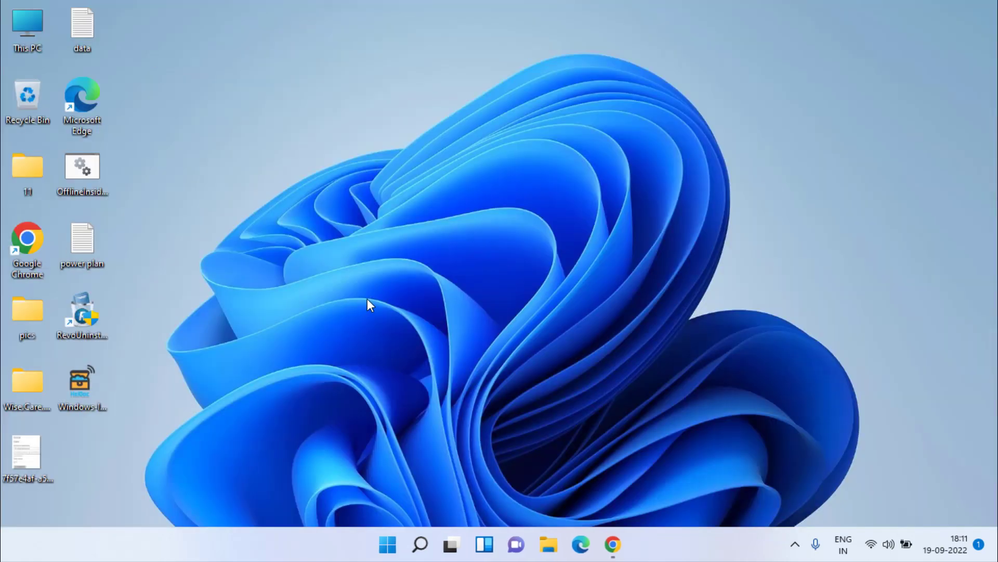